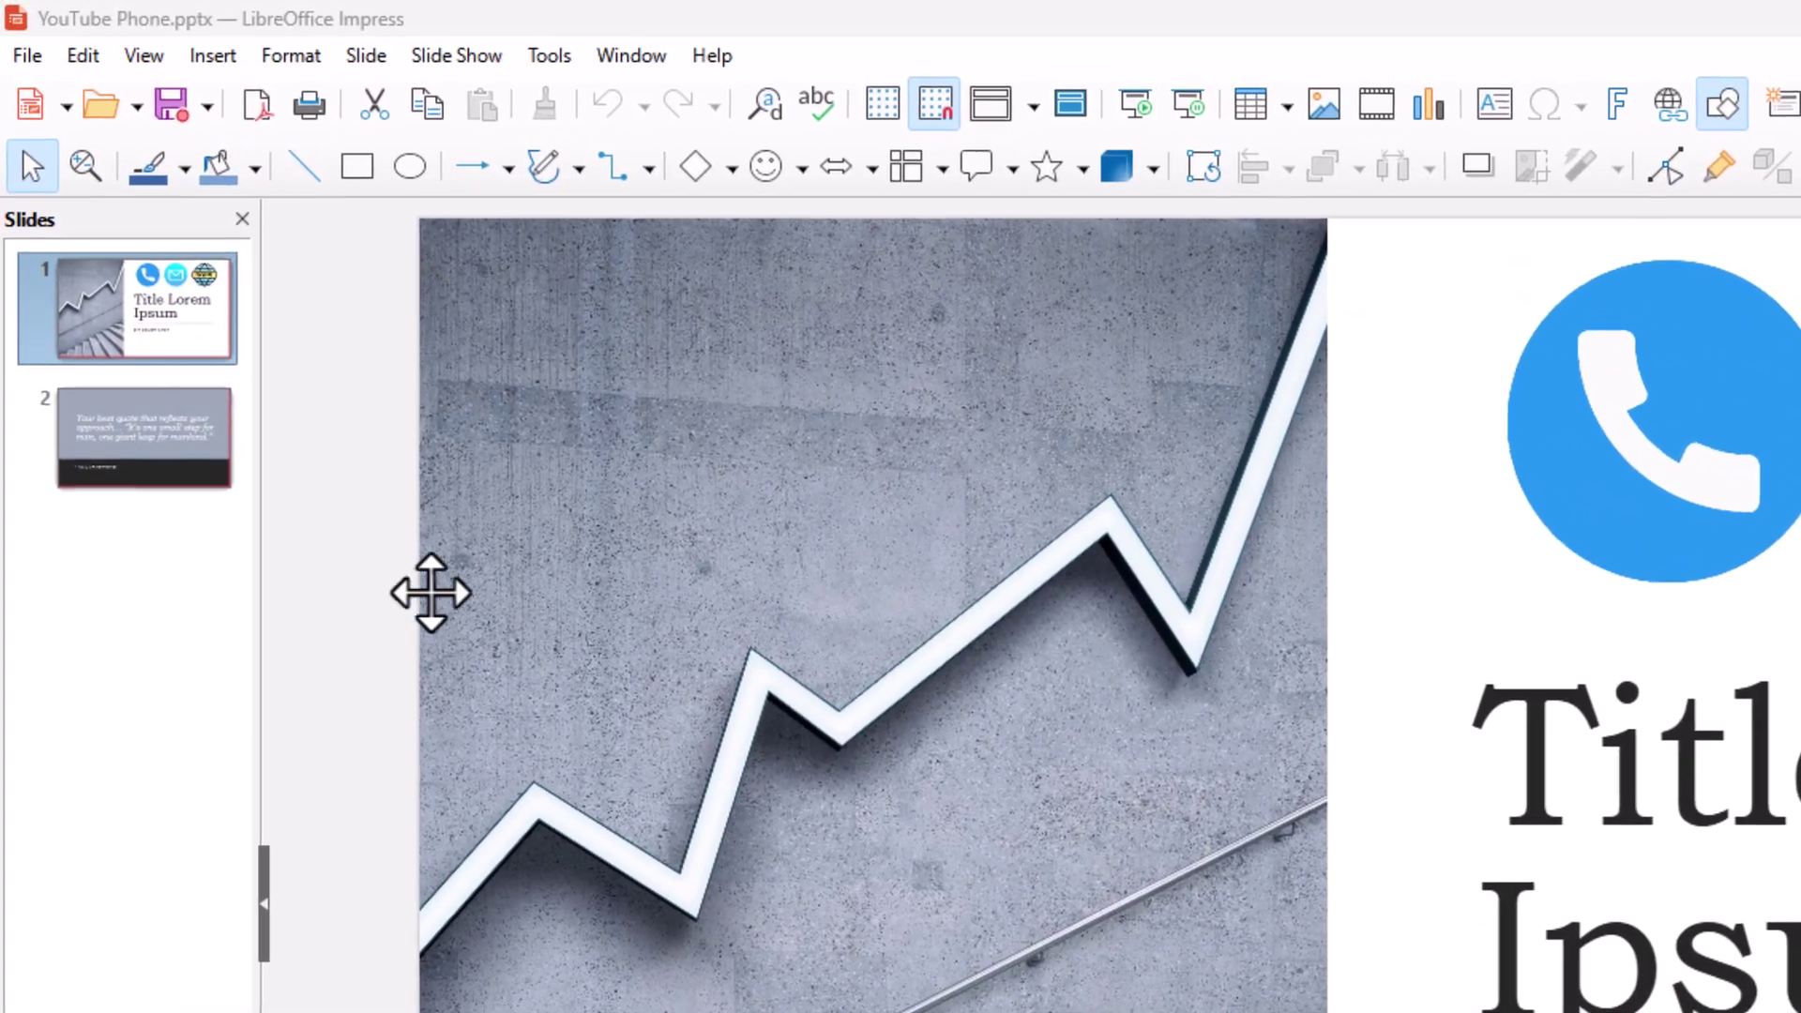
Select slide 1 in the Slides pane and open the Slide menu.
{"action": "left_click", "coordinate": [137, 319]}
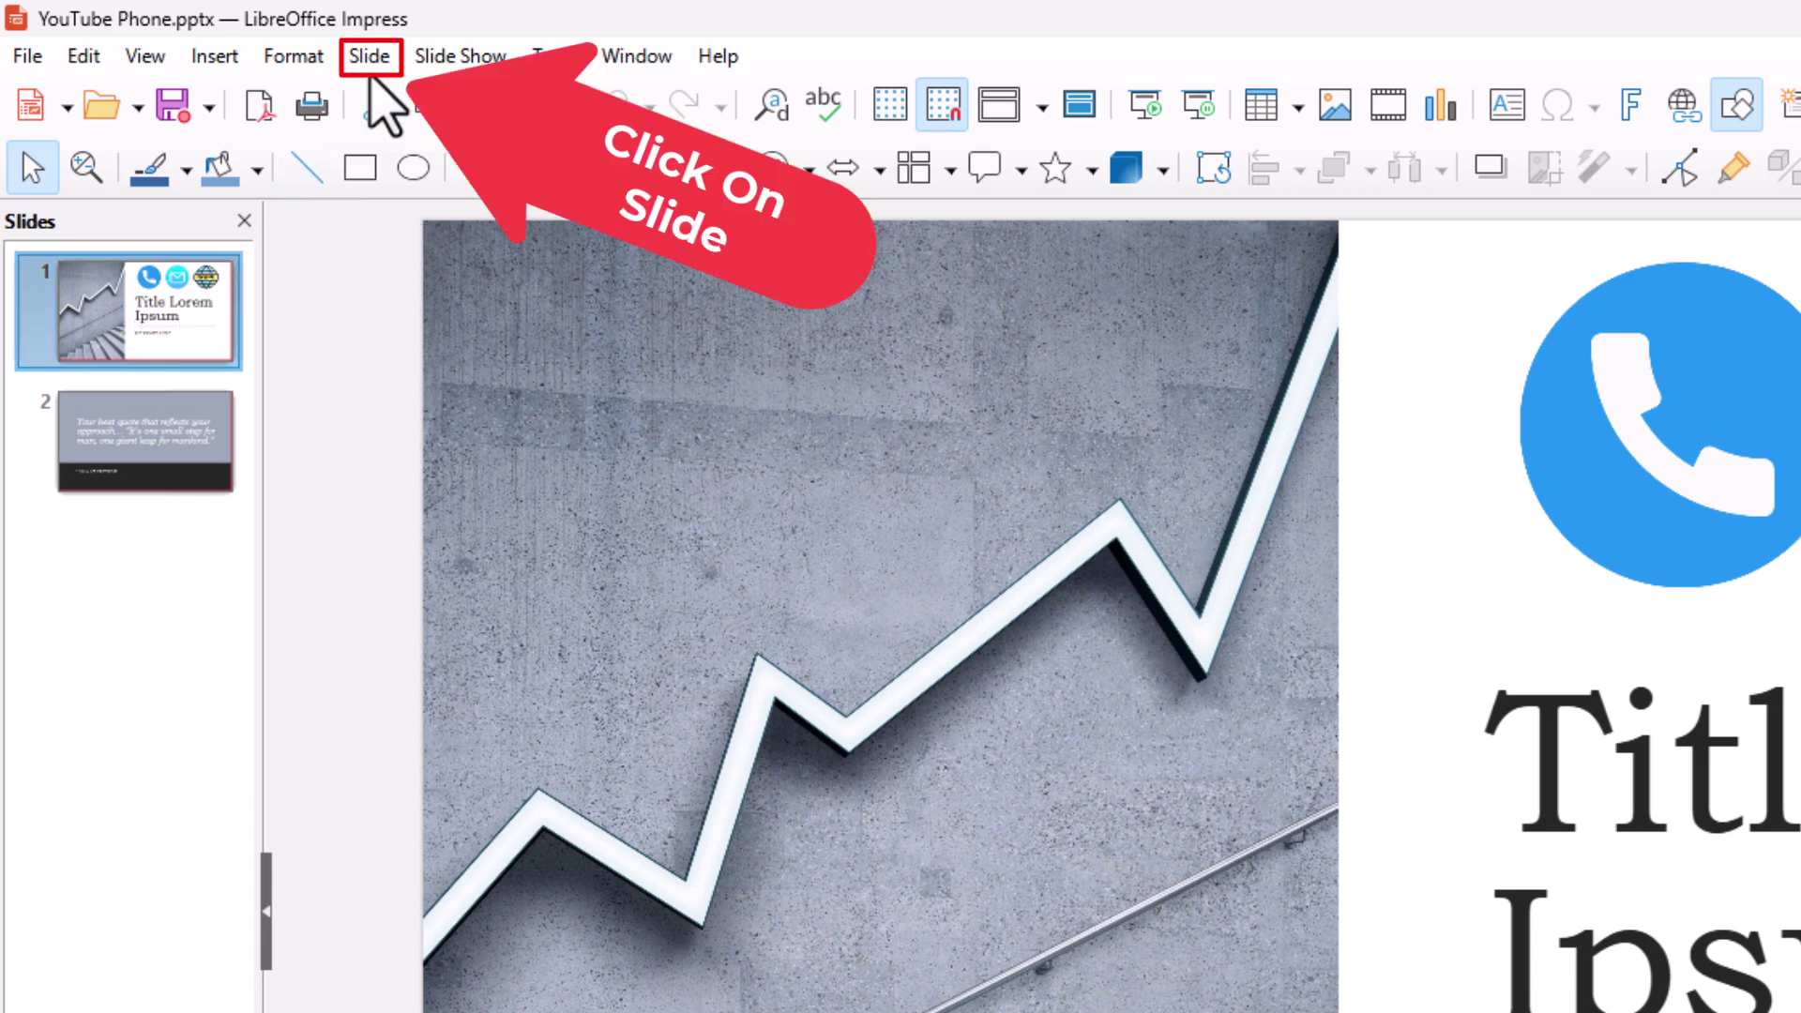
{"action": "left_click", "coordinate": [372, 59]}
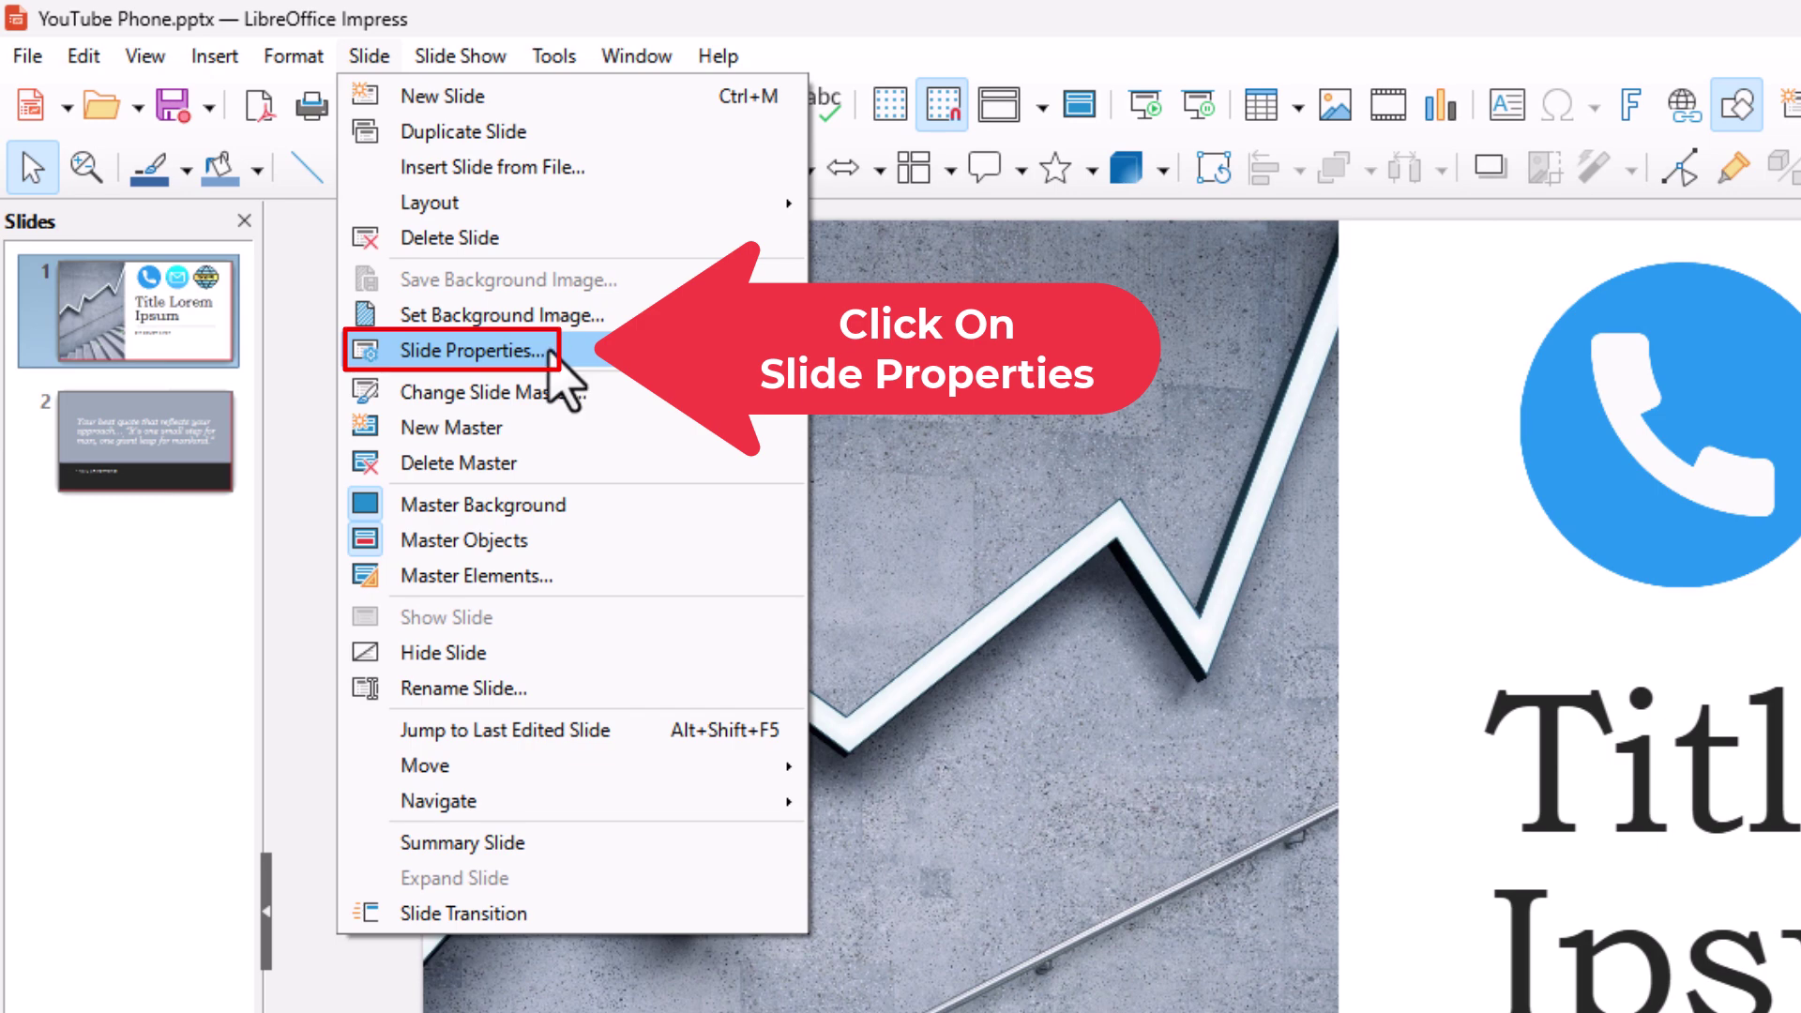
Open Slide Properties with a solid Color background and the standard palette.
{"action": "left_click", "coordinate": [550, 352]}
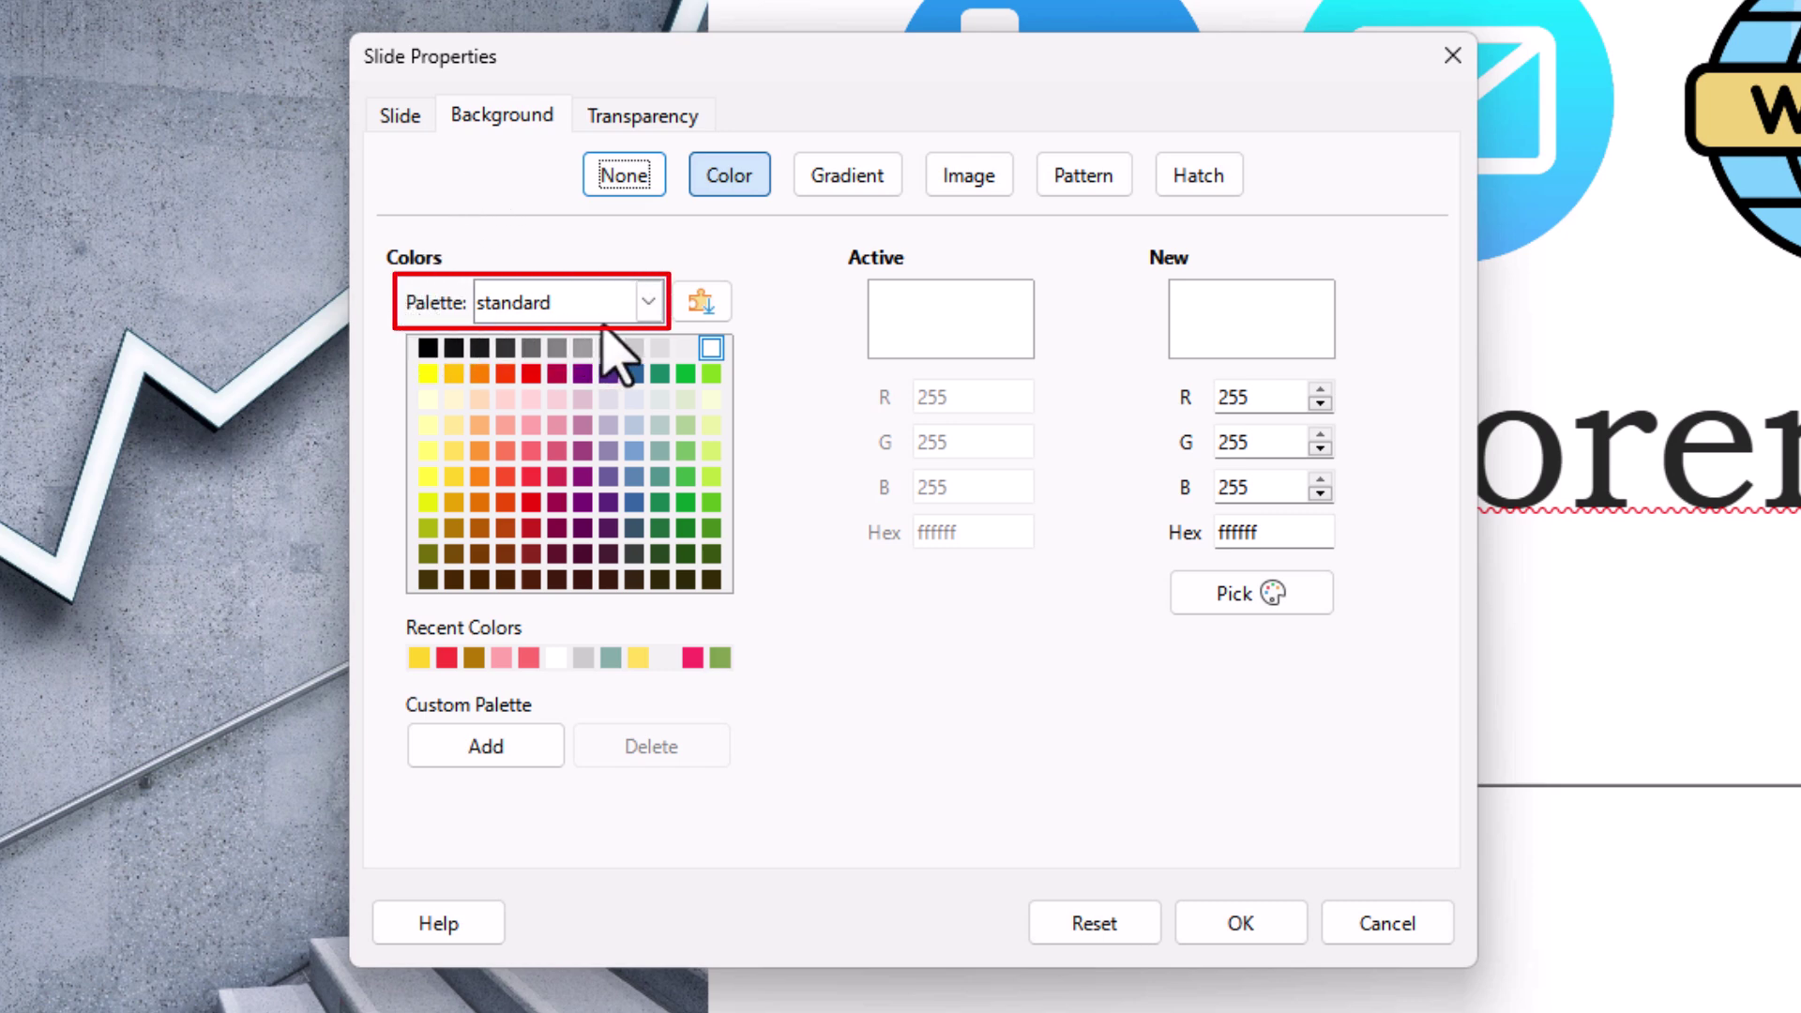
{"action": "left_click", "coordinate": [648, 305]}
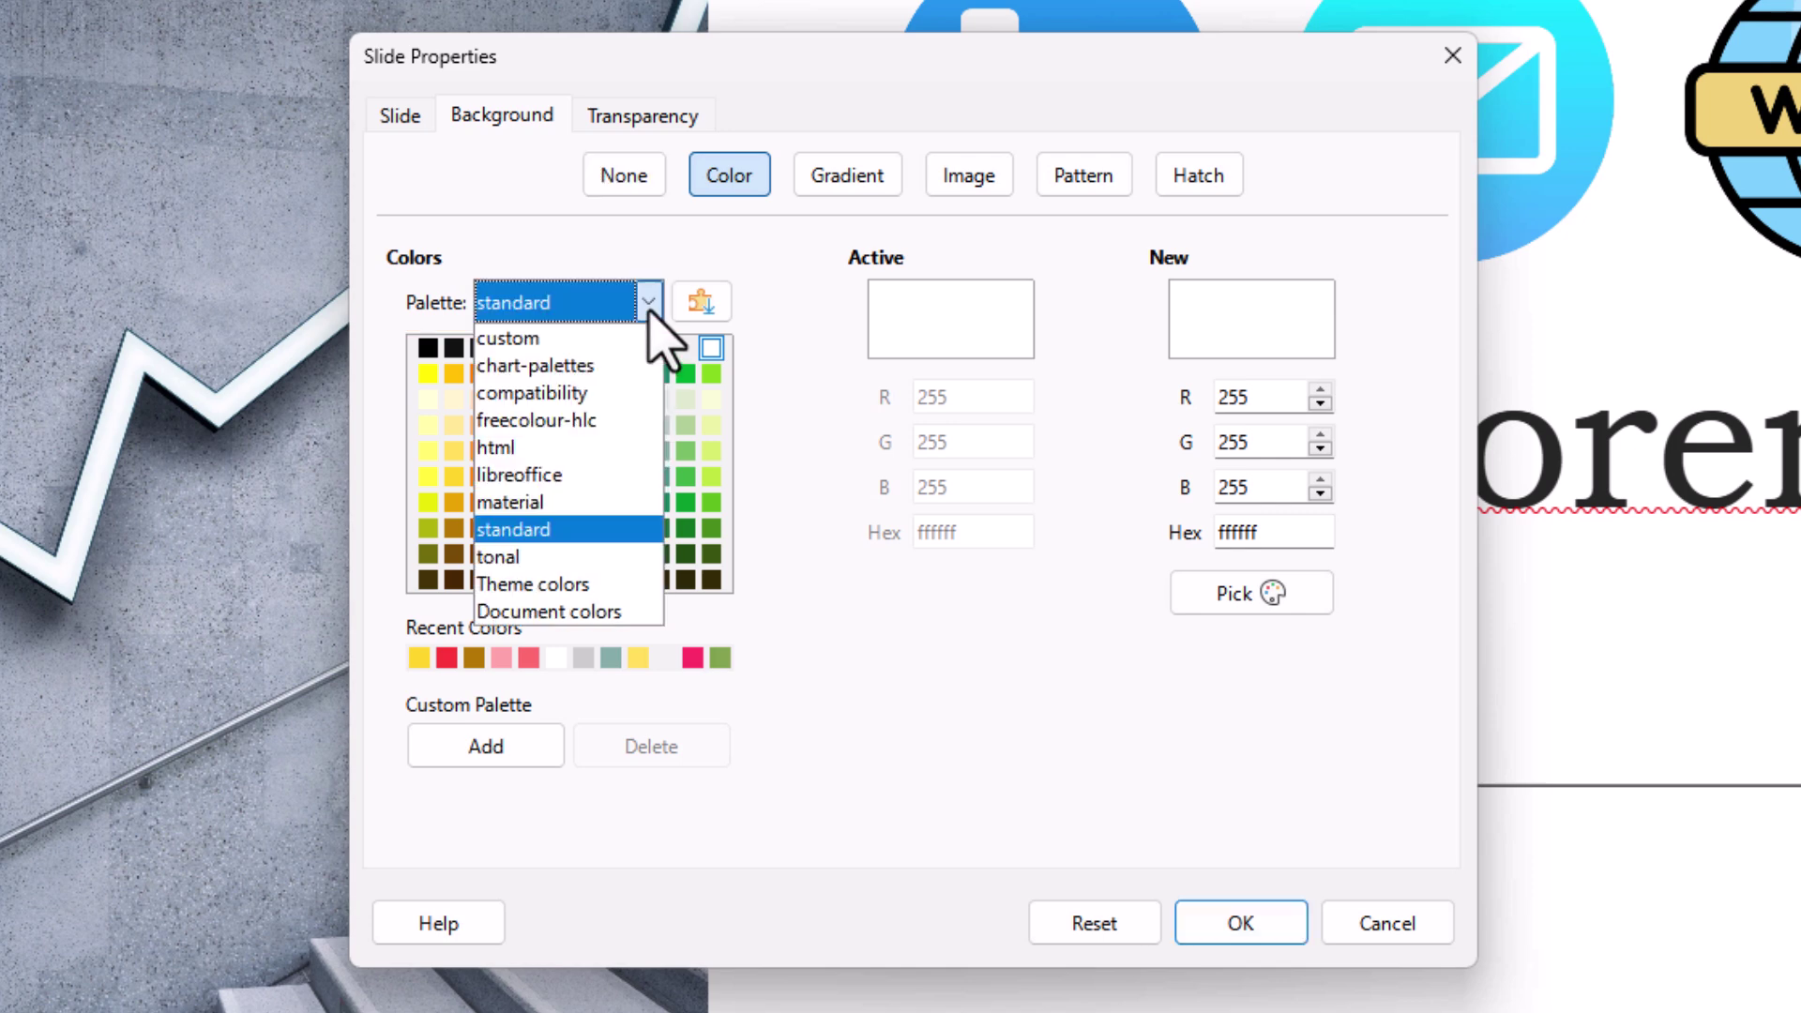
{"action": "left_click", "coordinate": [570, 529]}
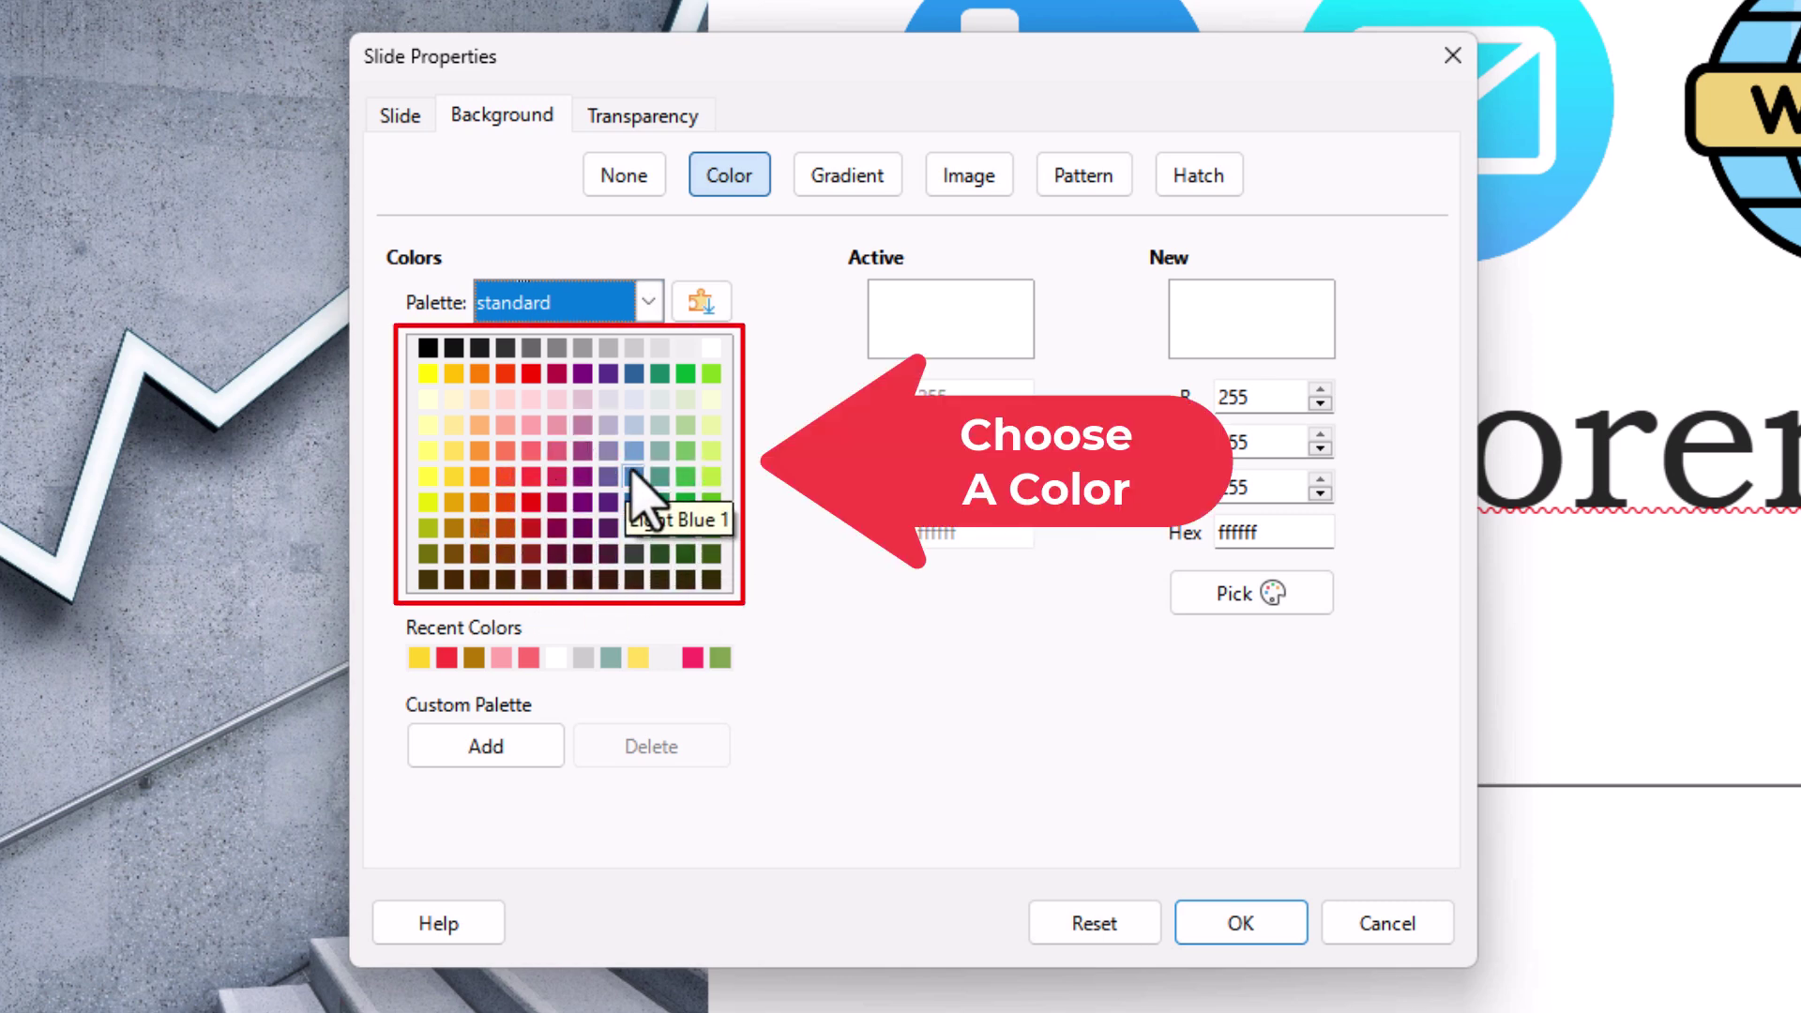
Choose the Light Red 3 pink swatch as the slide background colour.
{"action": "left_click", "coordinate": [534, 429]}
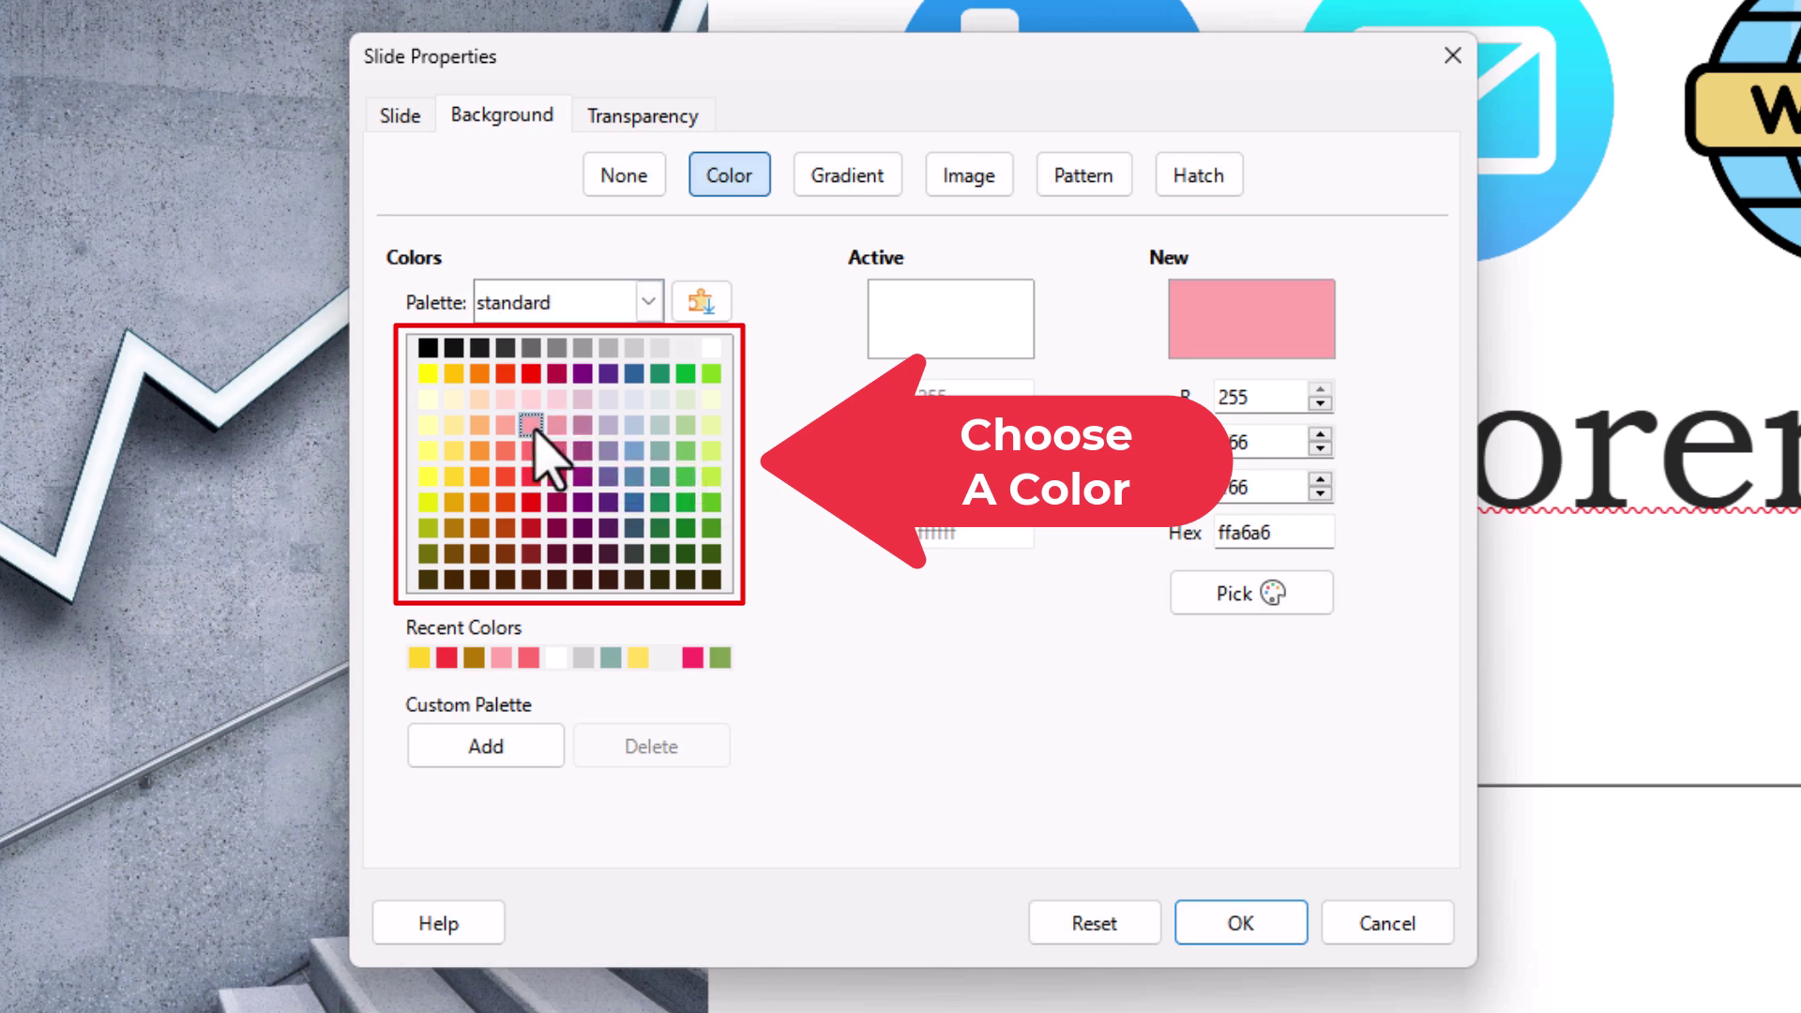